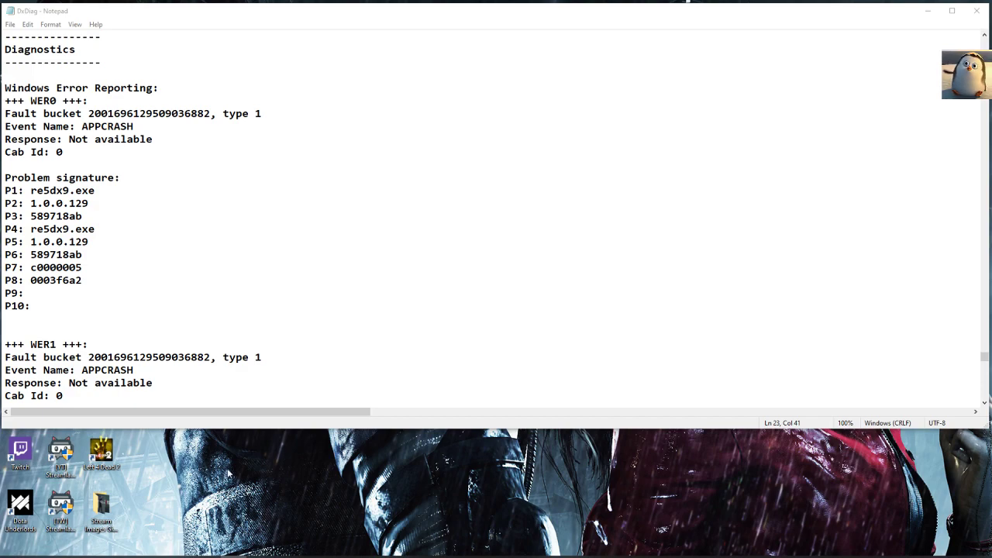
Bring the Steam library page for Resident Evil 5 / Biohazard 5 in front of Notepad.
mouse_move(469, 555)
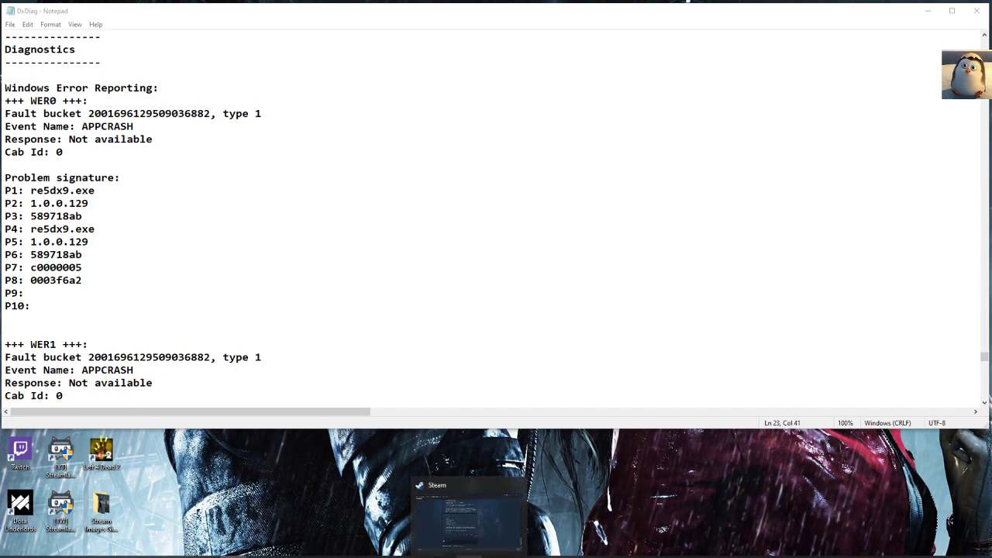
click(425, 555)
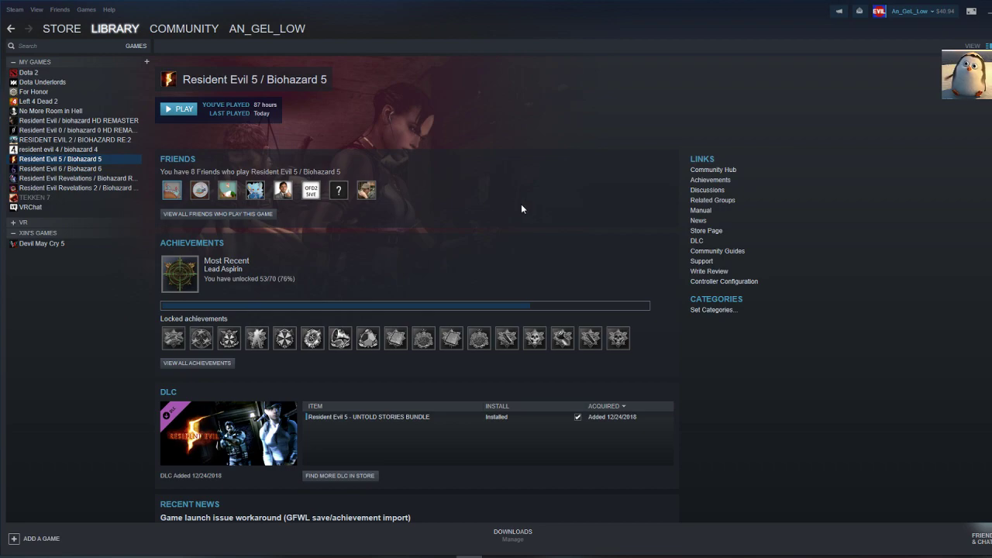
Minimize Steam and refocus the Notepad DxDiag log with the re5dx9.exe APPCRASH signature.
click(989, 17)
click(206, 221)
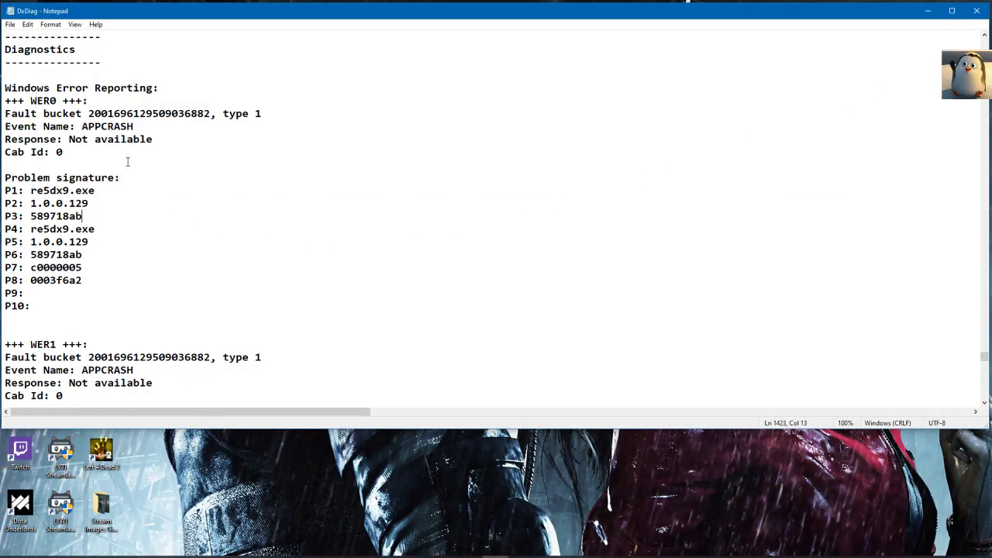
Launch the DirectX Diagnostic Tool by running dxdiag from the Win+X Run box.
scroll(150, 213, up, 1)
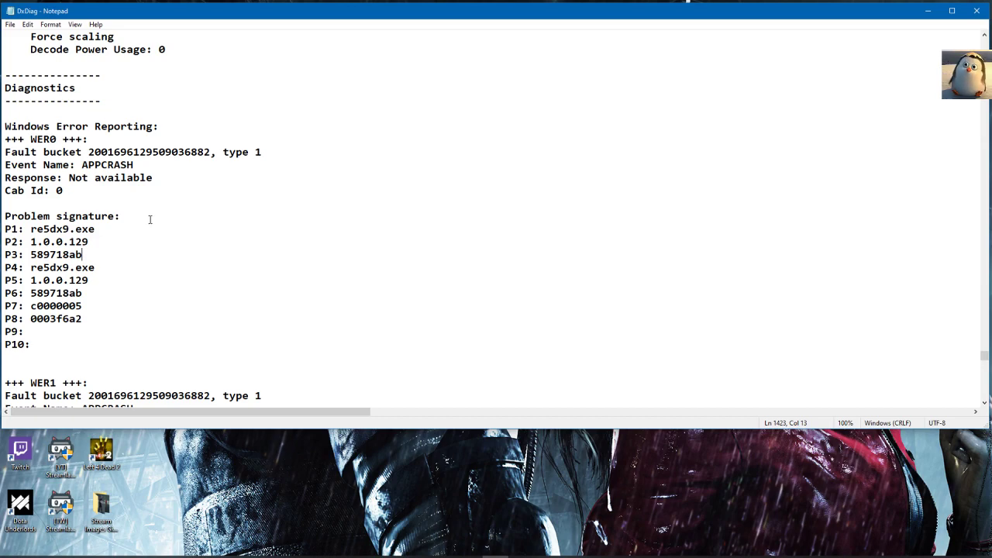
key(super)
key(super+x)
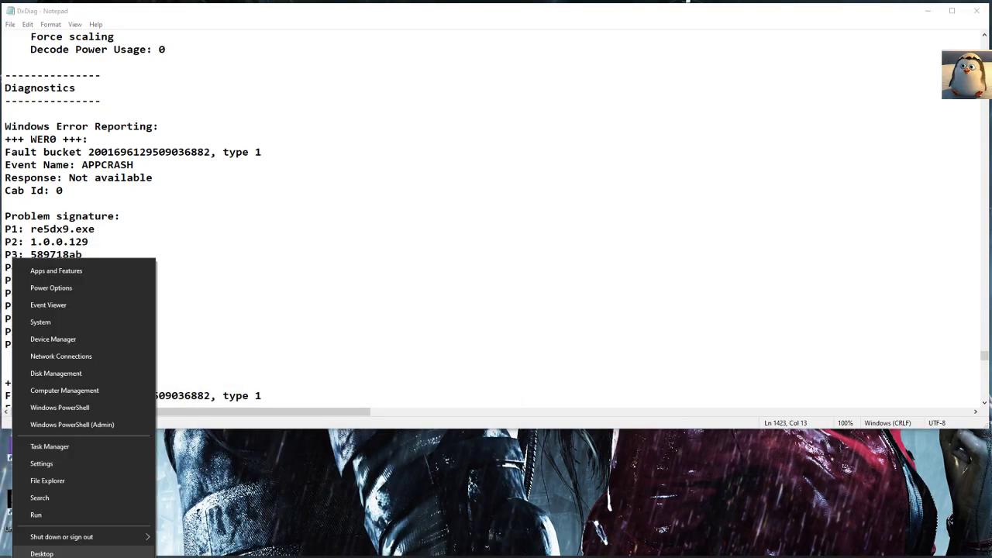
click(45, 516)
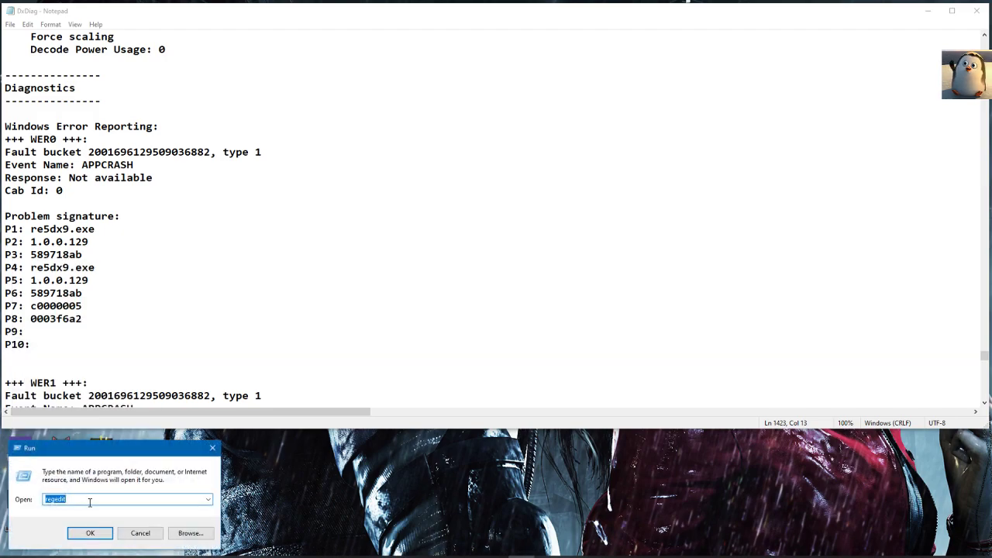
key(Down)
click(90, 532)
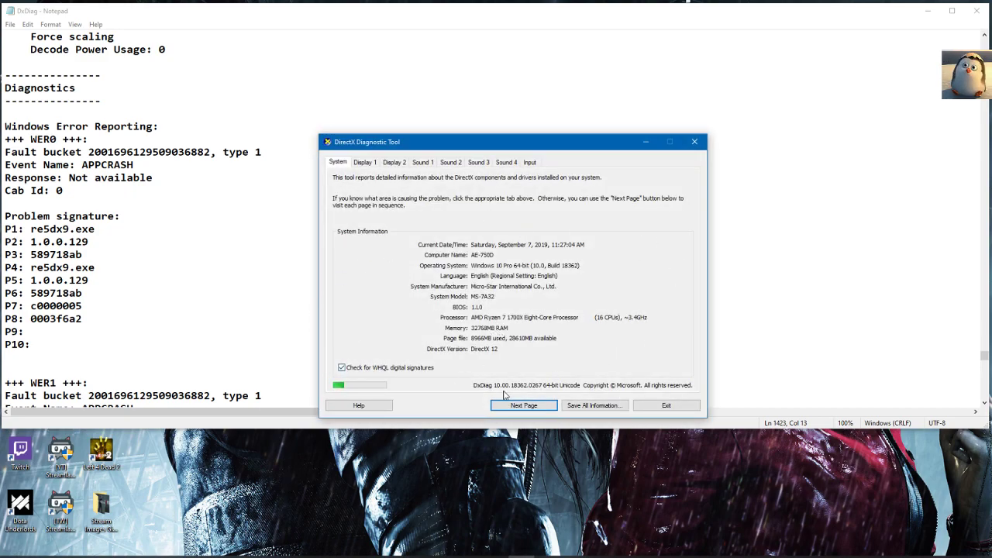
Page through the Display, Sound and Input tabs, then return to System information.
click(533, 412)
click(533, 411)
click(532, 410)
click(532, 410)
click(531, 410)
click(531, 410)
click(530, 412)
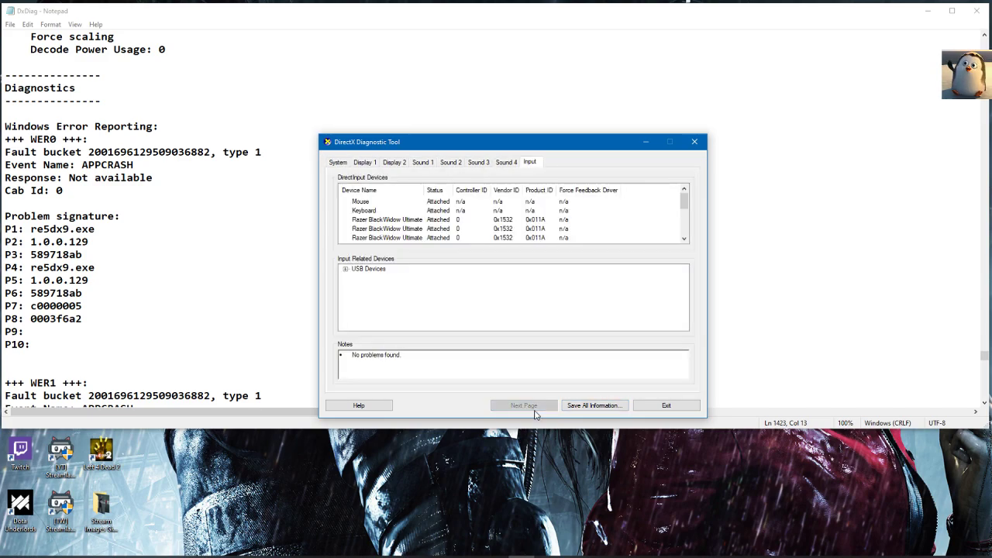
click(338, 162)
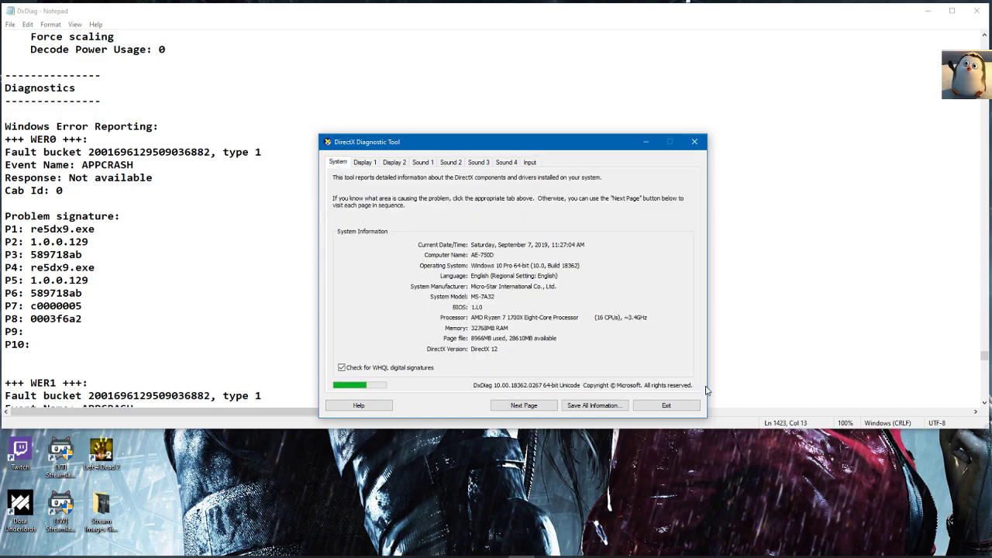
Close DxDiag and highlight the P4 re5dx9.exe and 'Response: Not available' lines in the log.
click(681, 405)
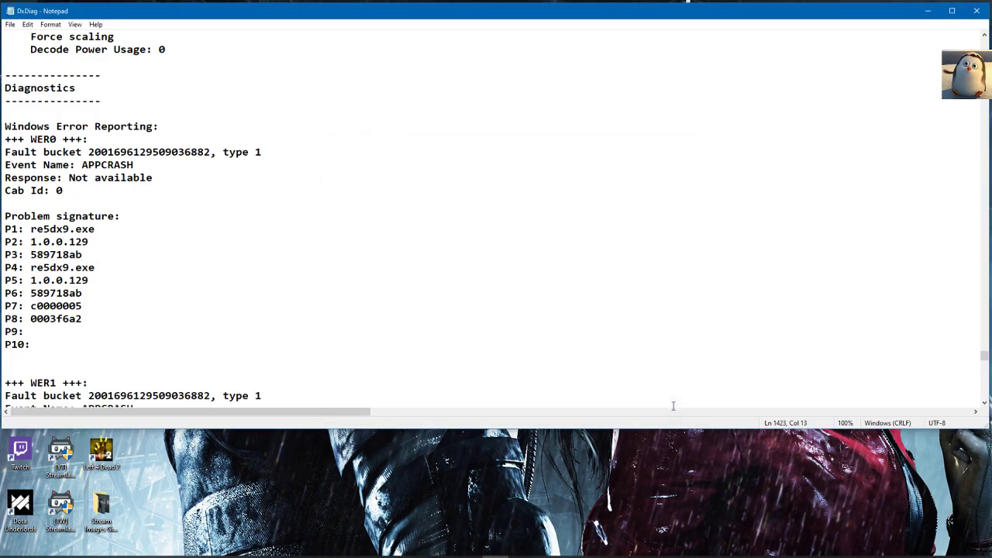
click(109, 267)
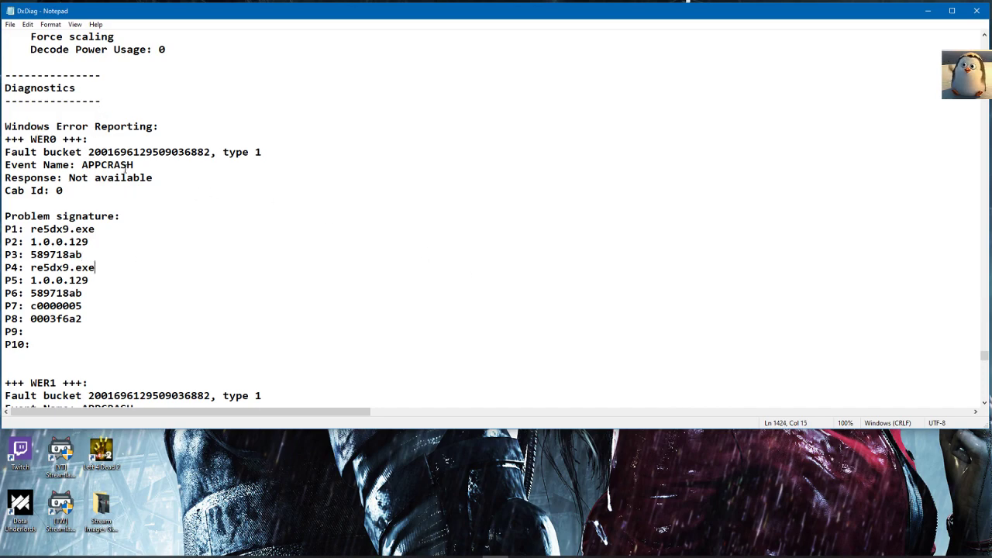
click(59, 189)
click(119, 177)
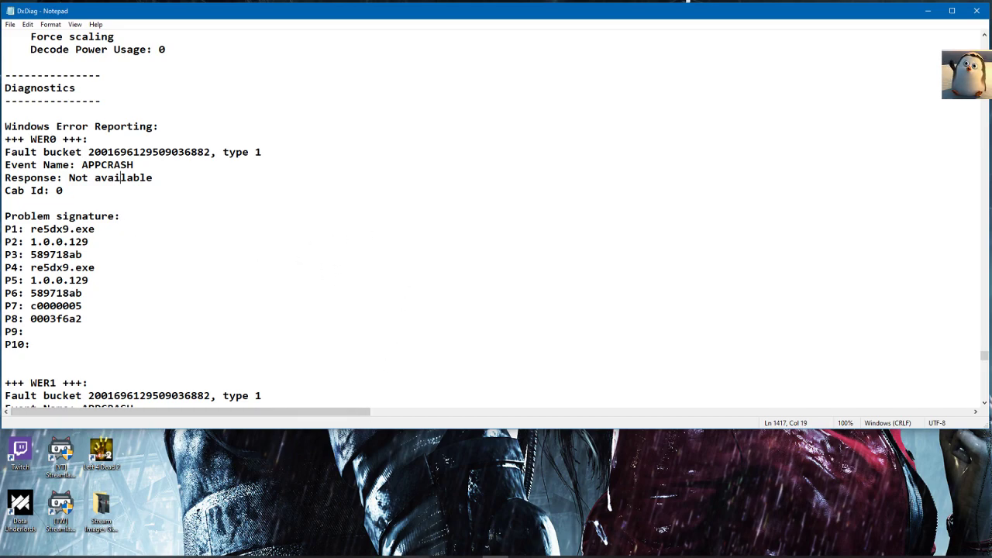
Review the repeated WER0–WER3 re5dx9.exe APPCRASH entries, then bring up the Start menu.
click(169, 273)
scroll(324, 282, down, 14)
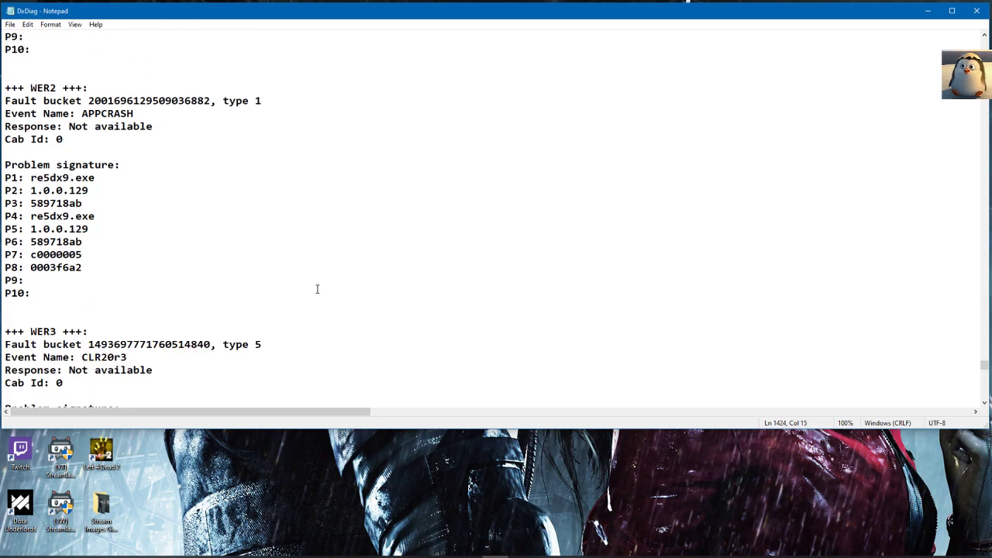
scroll(317, 304, down, 3)
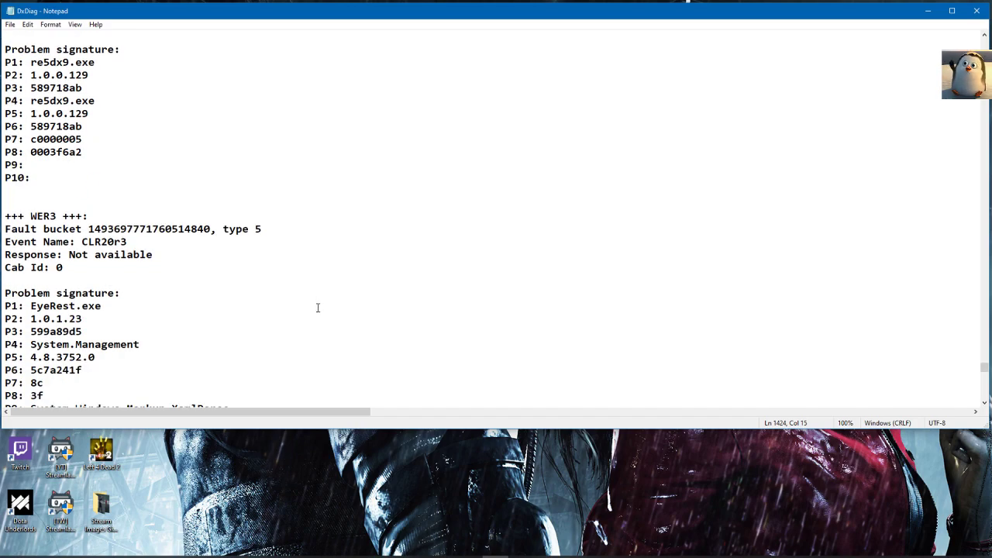
scroll(317, 307, up, 11)
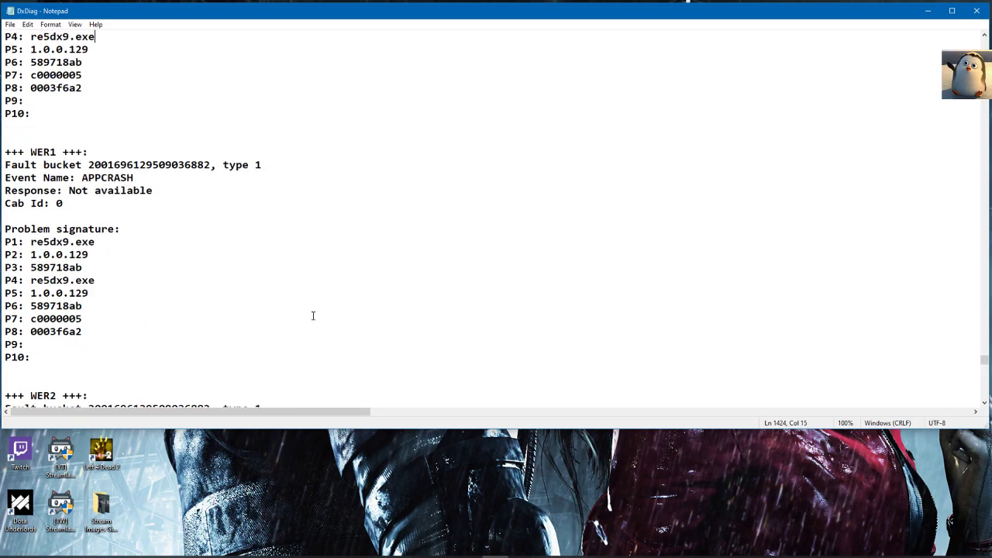
scroll(313, 316, up, 4)
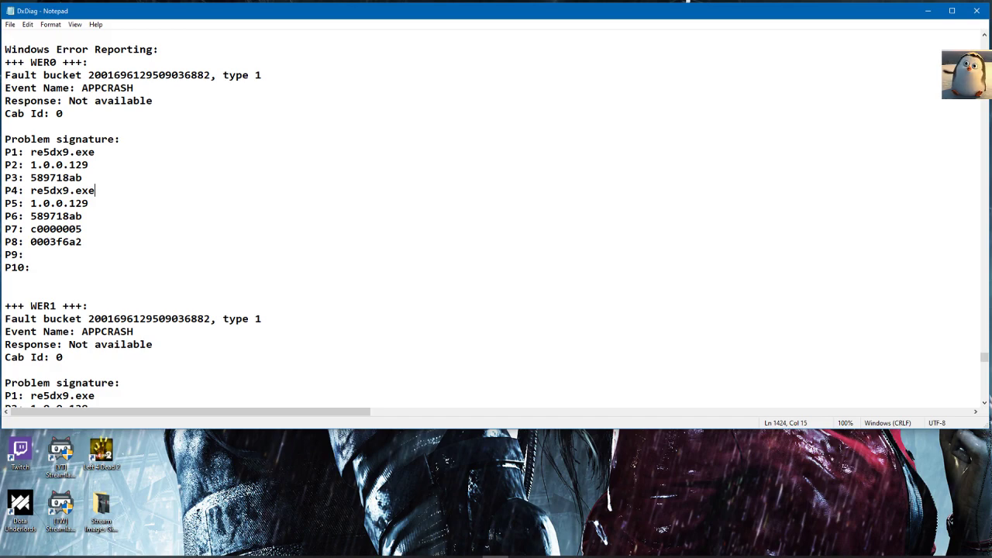
key(super)
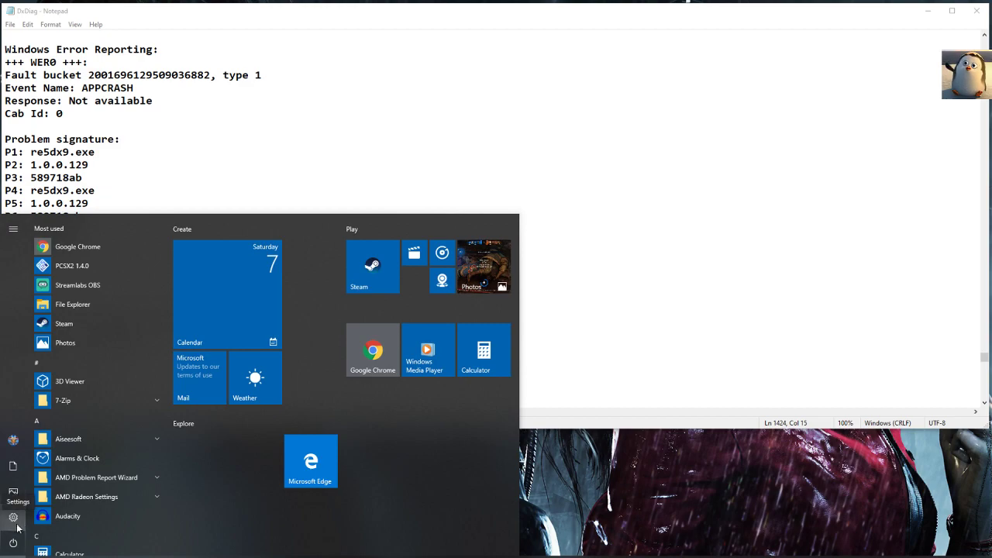
Open Windows Settings from Start and scroll the categories down to Update & Security.
click(649, 335)
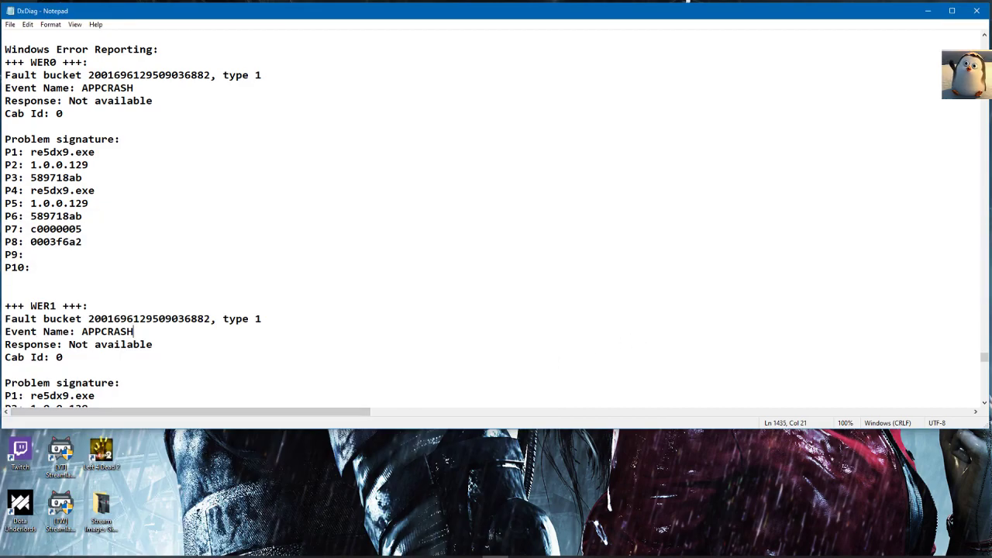
key(super)
click(12, 521)
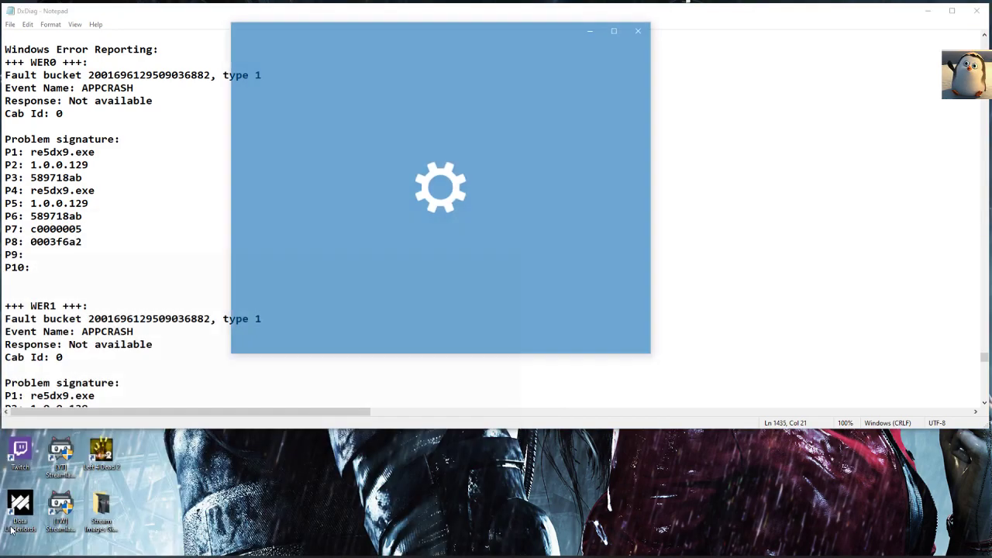
scroll(503, 278, down, 3)
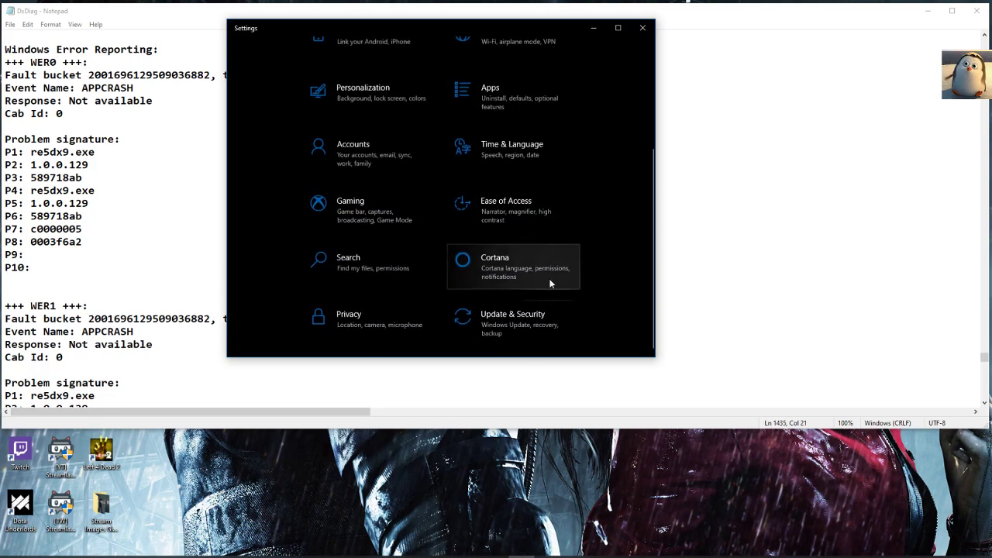
Open the Windows Update history under Update & Security and maximize the Settings window.
click(533, 328)
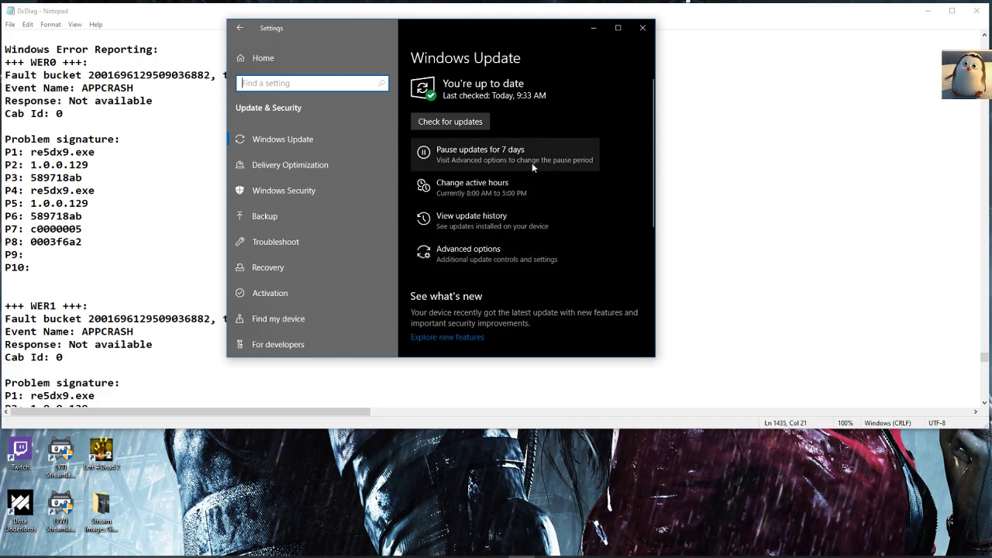
click(508, 223)
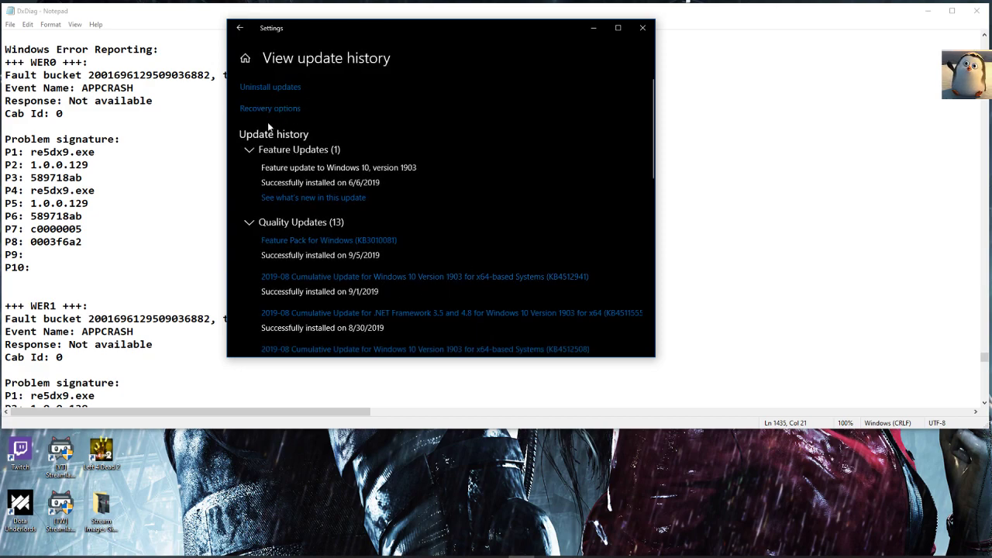
click(239, 28)
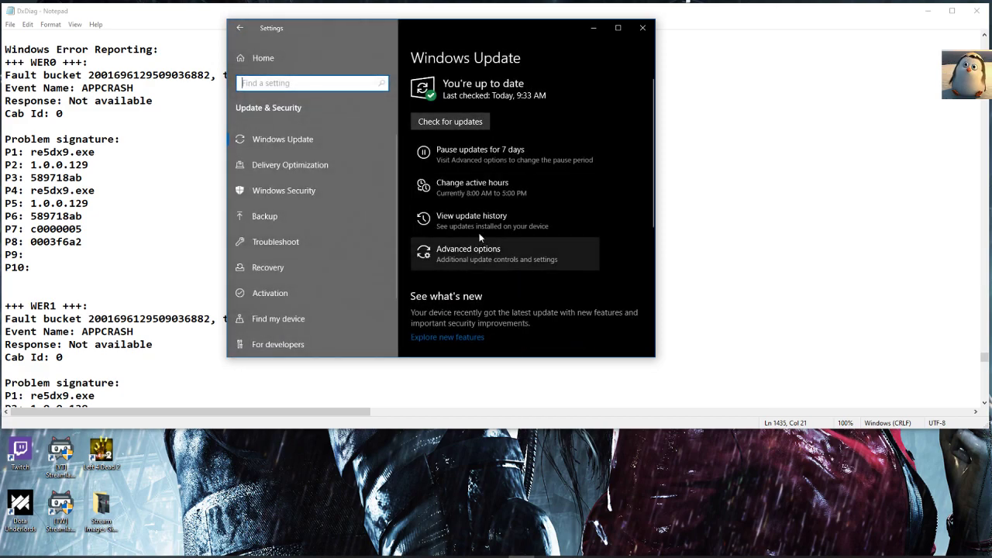
click(511, 232)
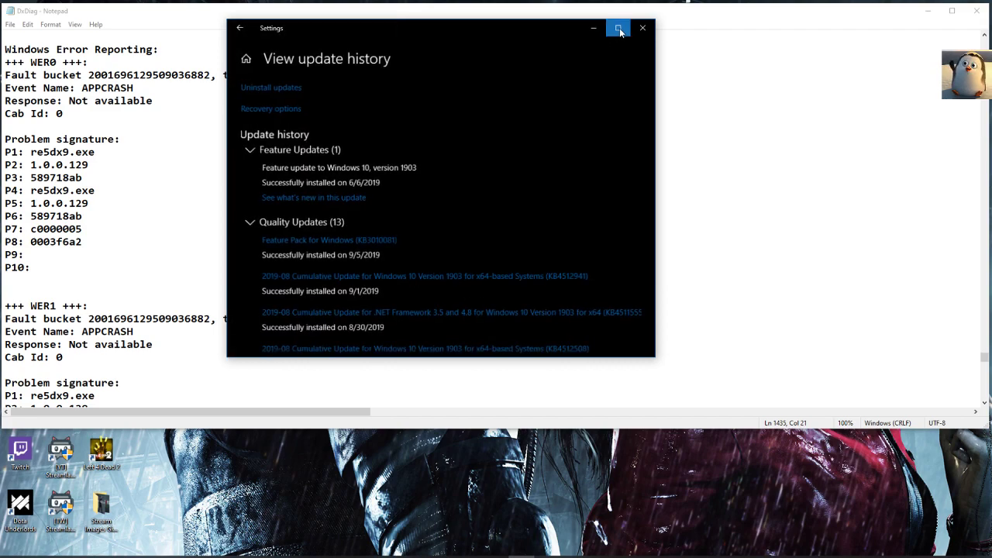
click(617, 29)
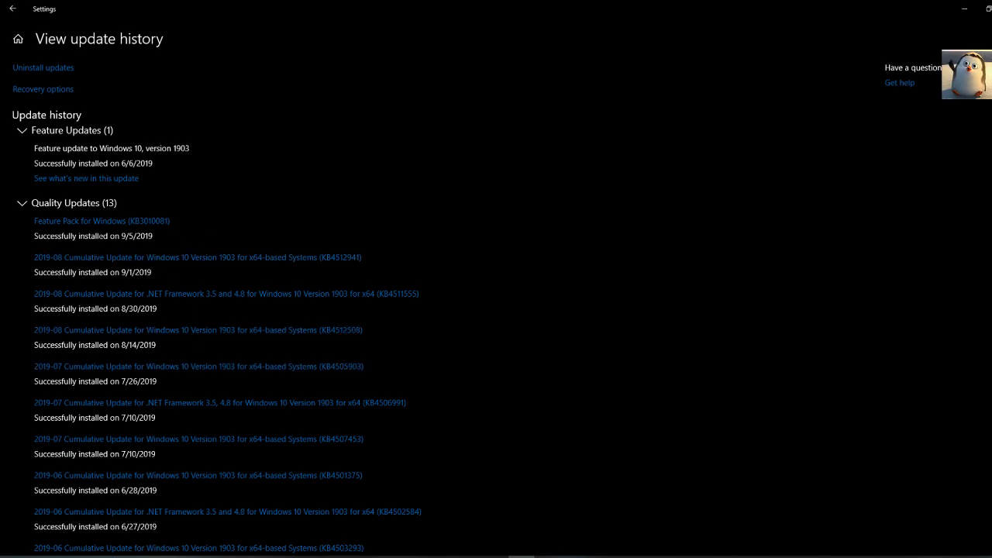
Check the cumulative update's 9/1/2019 install date, then open the Installed Updates list.
drag(120, 272, 153, 273)
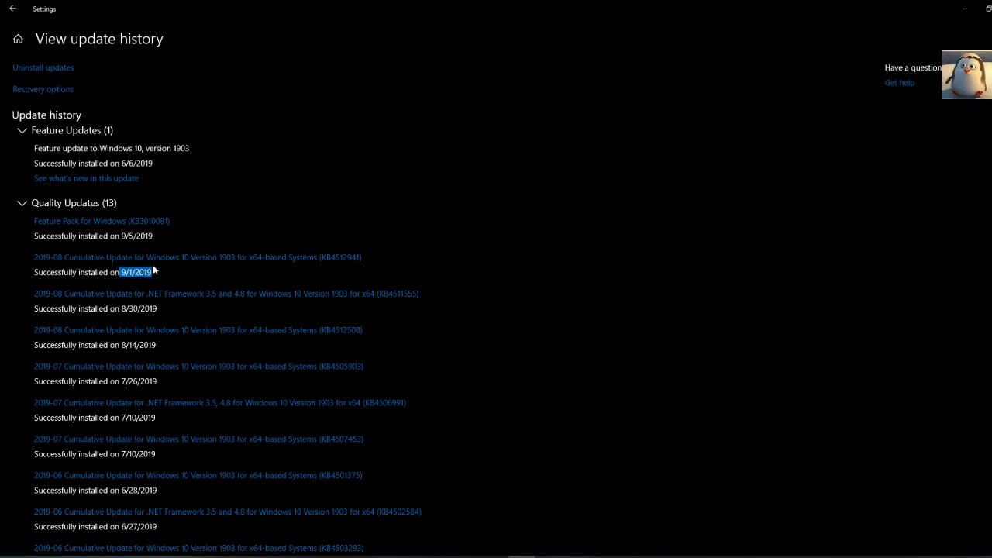
click(172, 272)
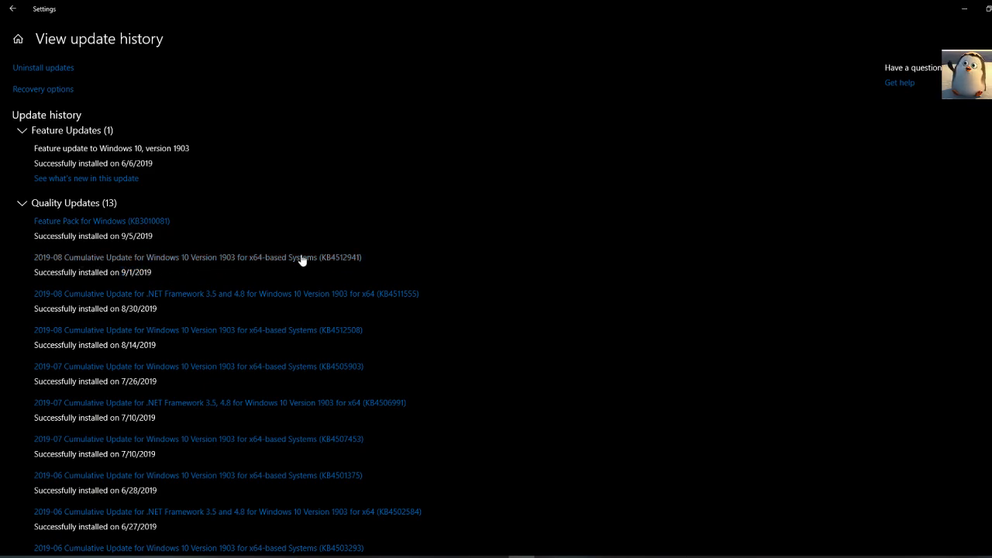
click(56, 70)
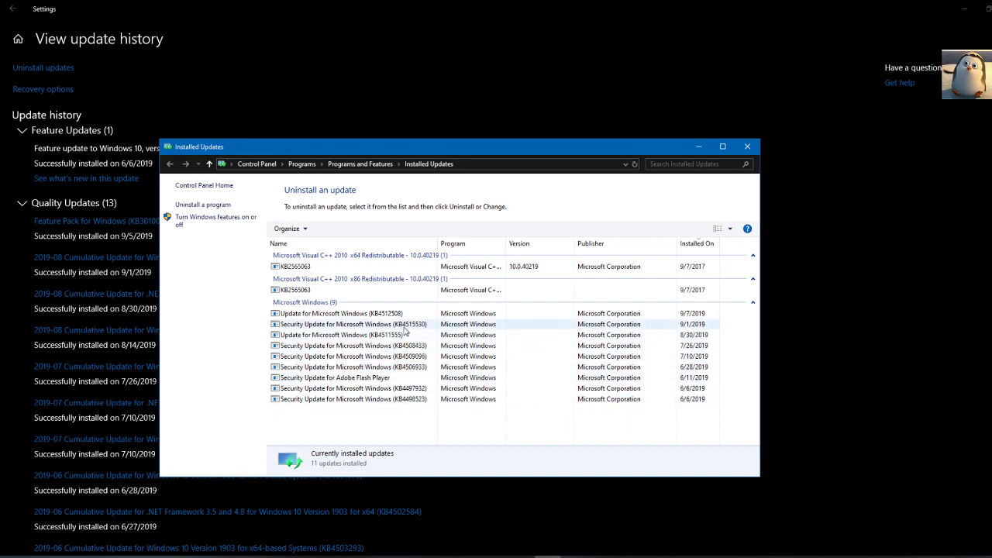
Inspect updates KB4515530, KB4511555 and KB4512508, then close Installed Updates and Settings.
click(693, 326)
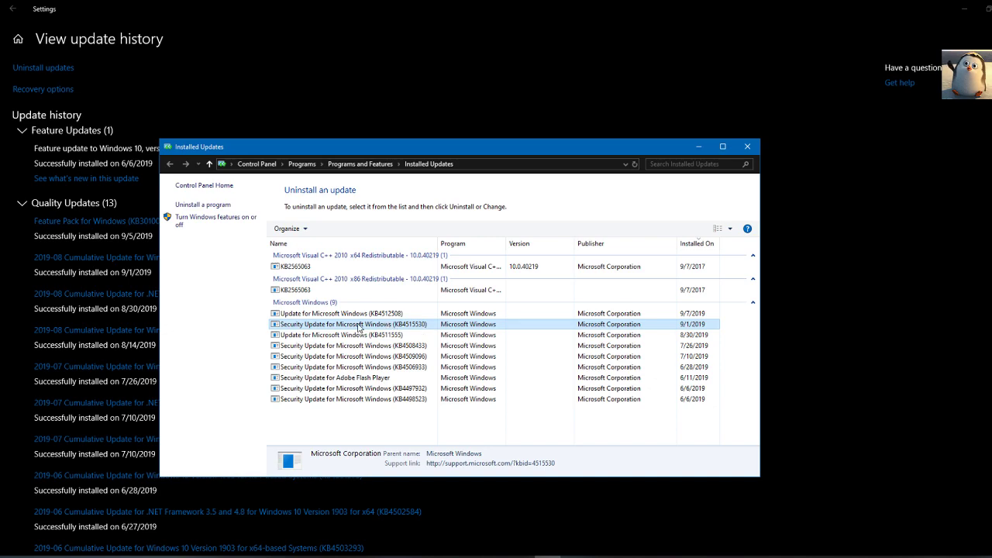
click(450, 326)
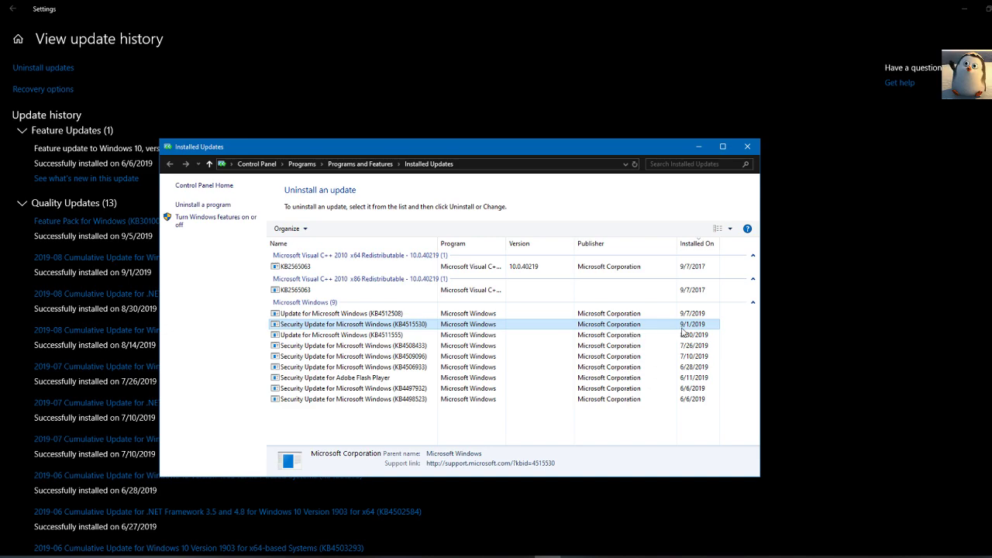
click(296, 334)
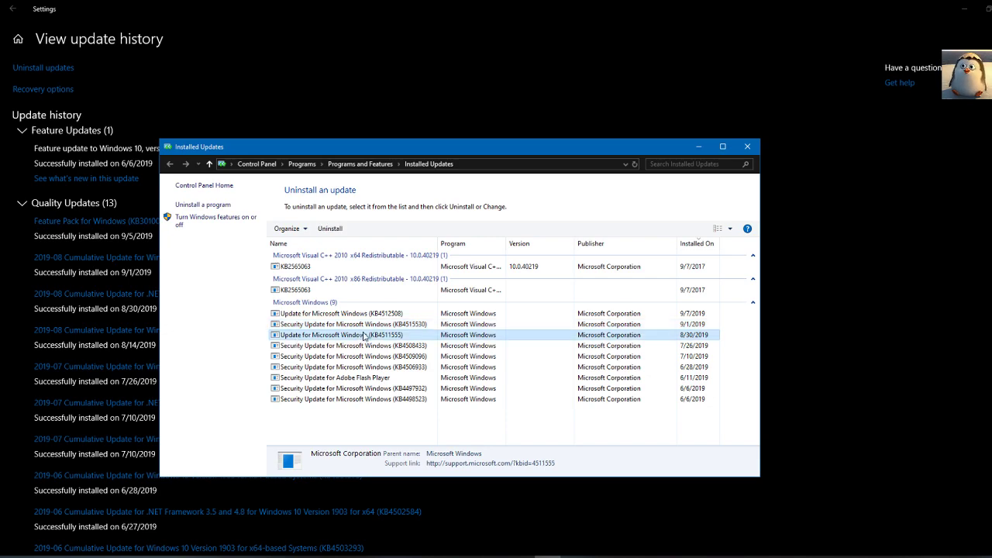
click(333, 313)
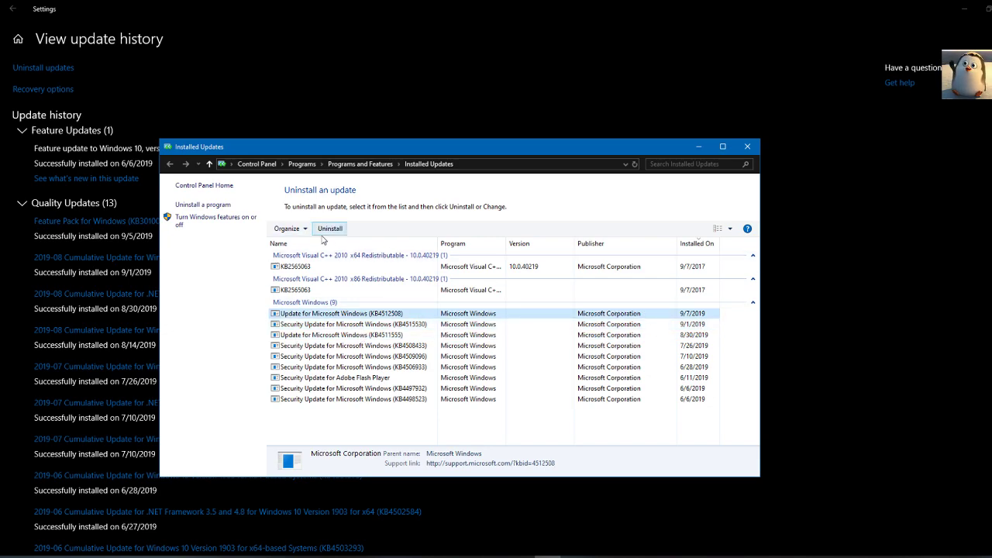
click(746, 147)
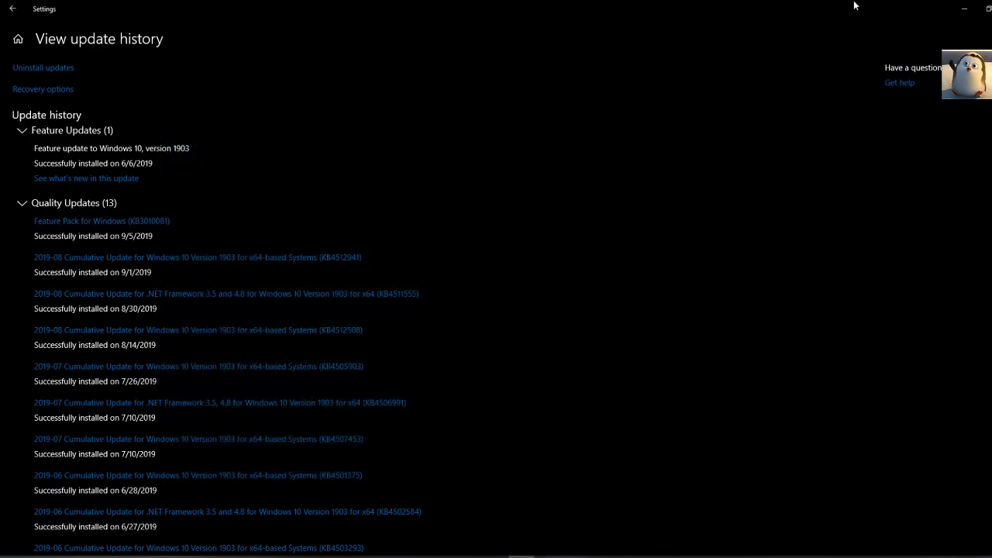
click(986, 9)
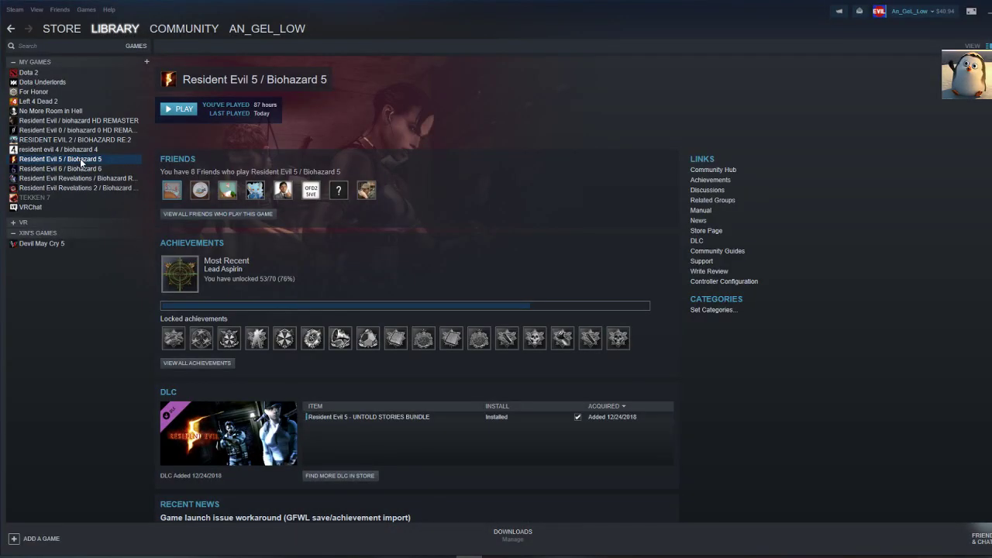
Launch Resident Evil 5 from Steam and let it reach the Gold Edition Press Start screen.
double_click(80, 162)
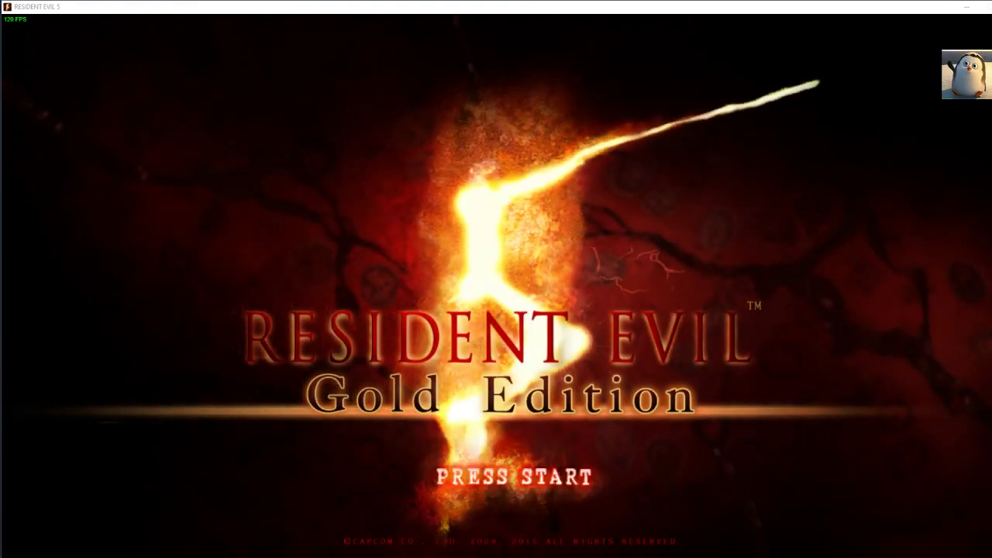
Get past the title screen, choose START and confirm the loaded save.
key(Return)
key(Down)
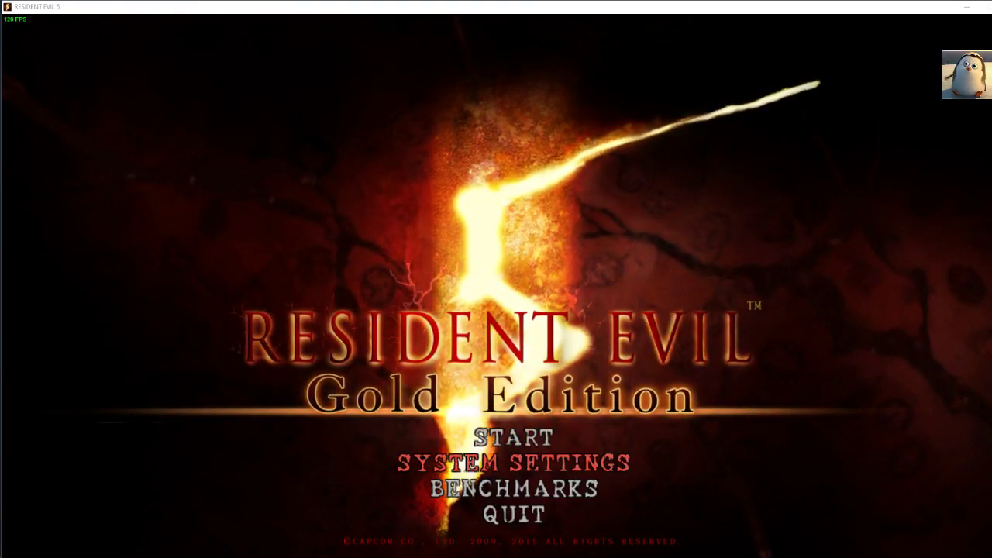
key(Return)
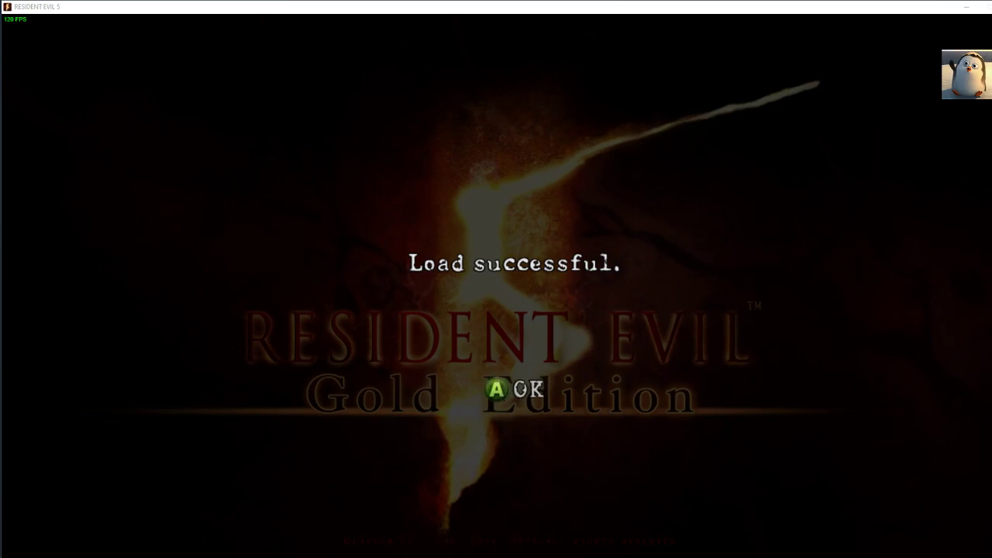
key(Return)
Browse the PLAY GAME options, including JOIN GAME, and open THE MERCENARIES.
key(Down)
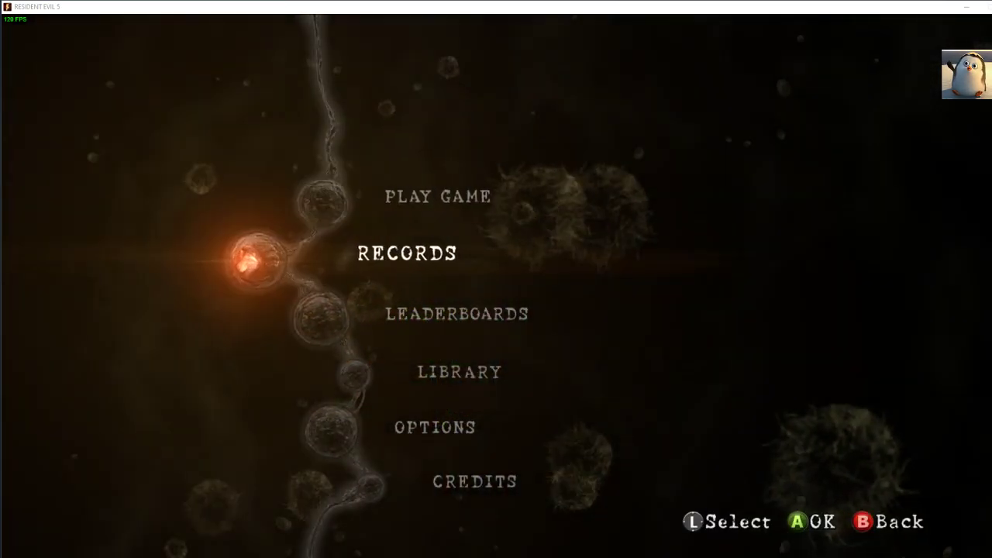
key(Up)
key(Return)
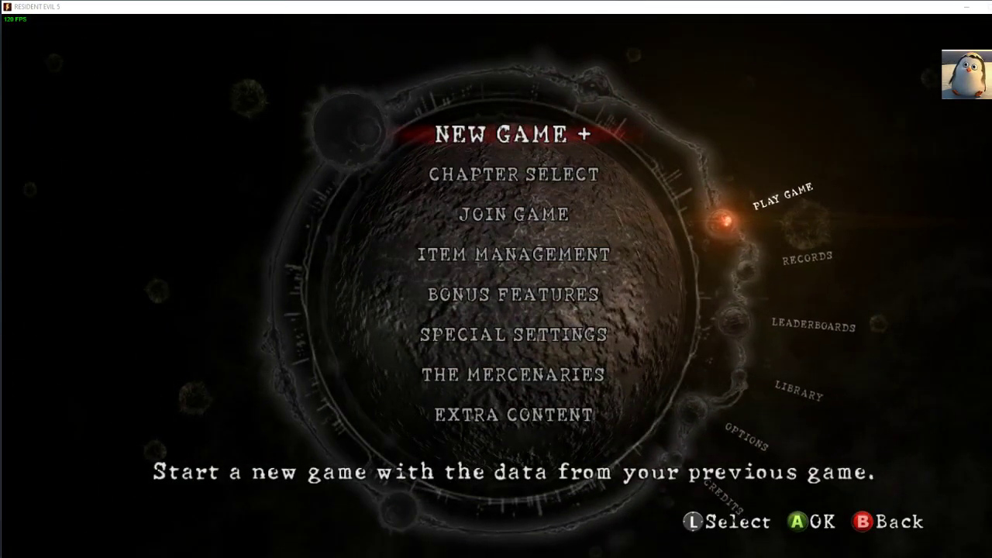
key(Down)
key(Down)
key(Down)
key(Down)
key(Down)
key(Up)
key(Up)
key(Up)
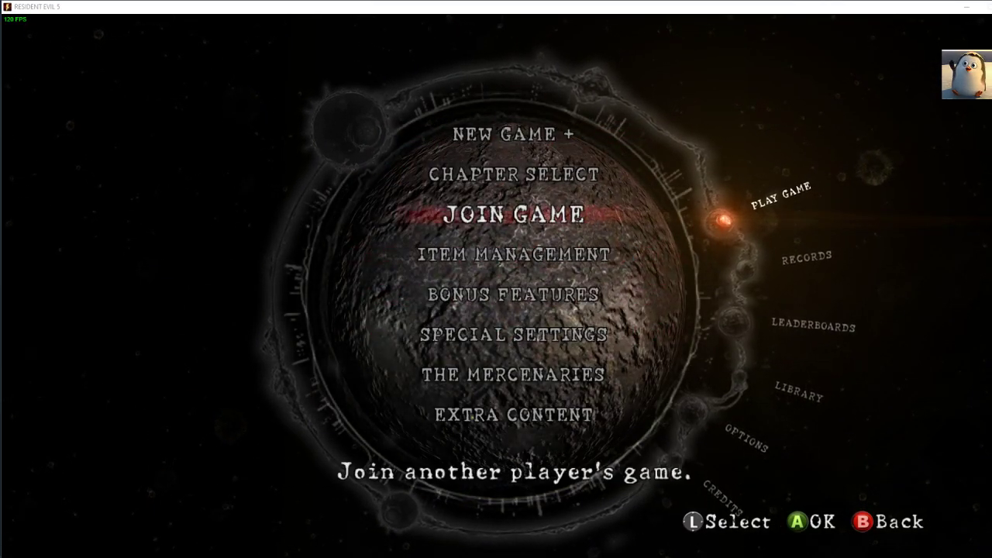
key(Down)
key(Down)
key(Down)
key(Down)
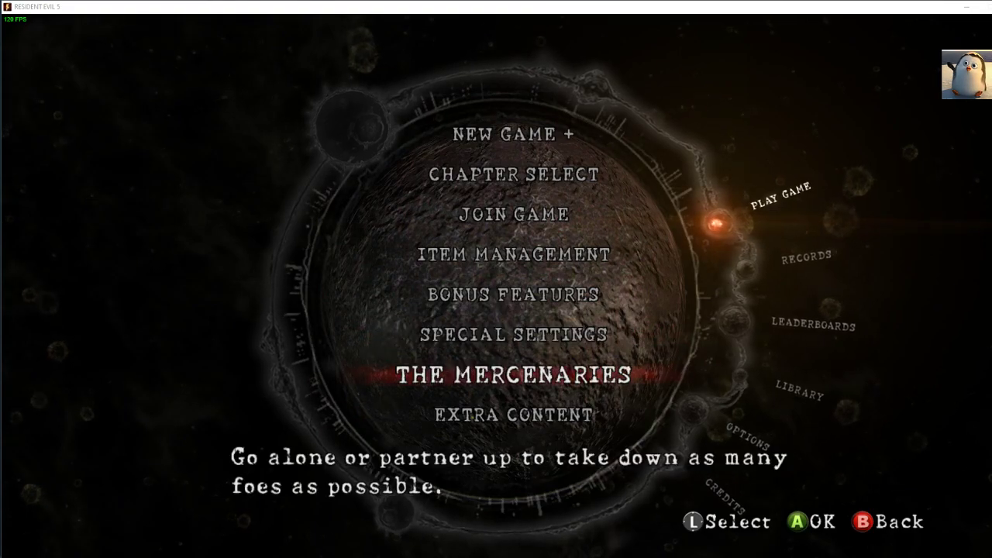
key(Return)
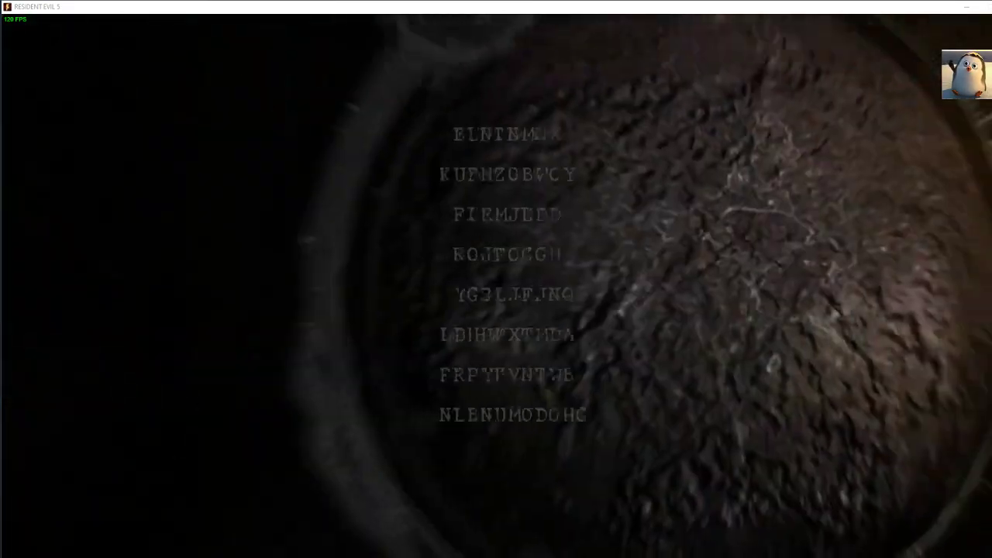
Back out to the main menu and open the RECORDS statistics screen.
key(Up)
key(Up)
key(Up)
key(Up)
key(Up)
key(Up)
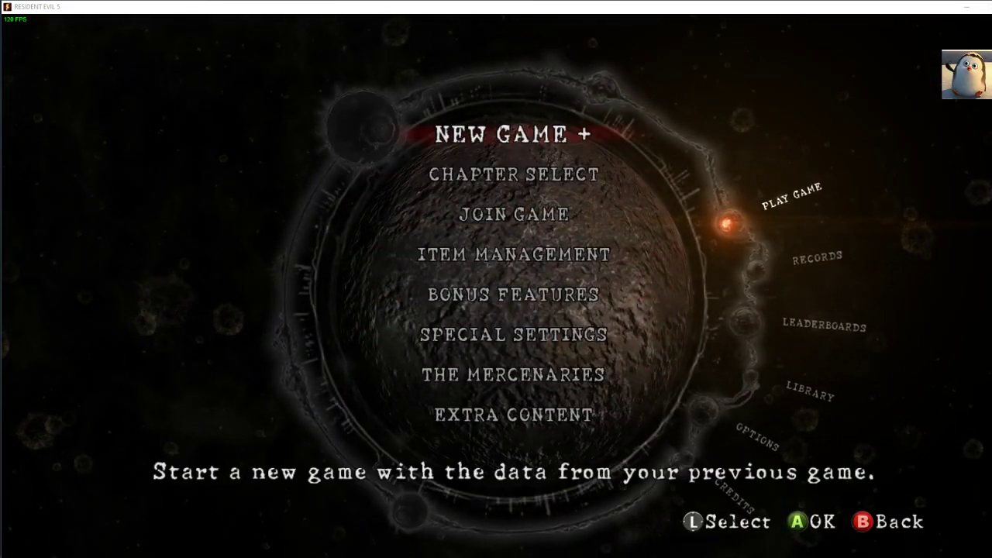
key(Escape)
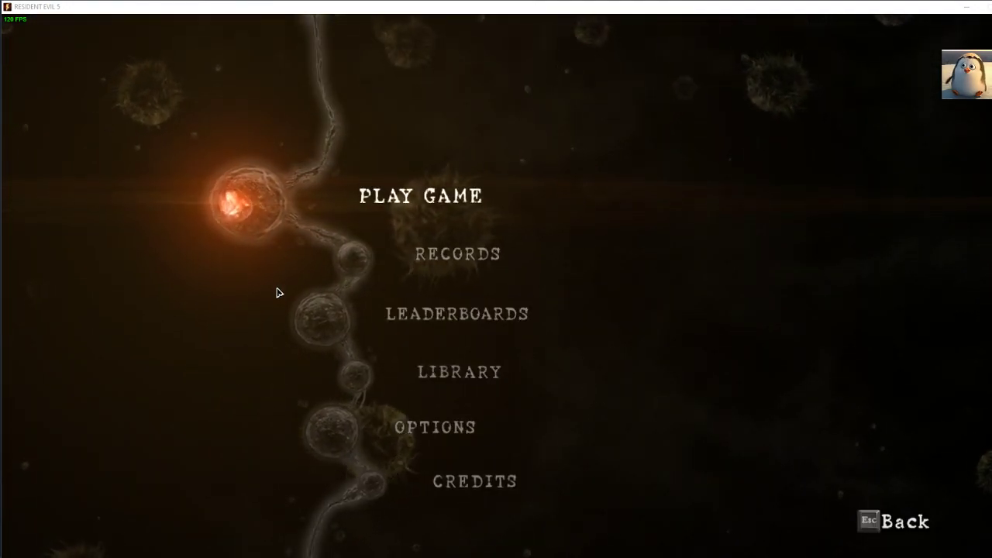
key(Down)
key(Return)
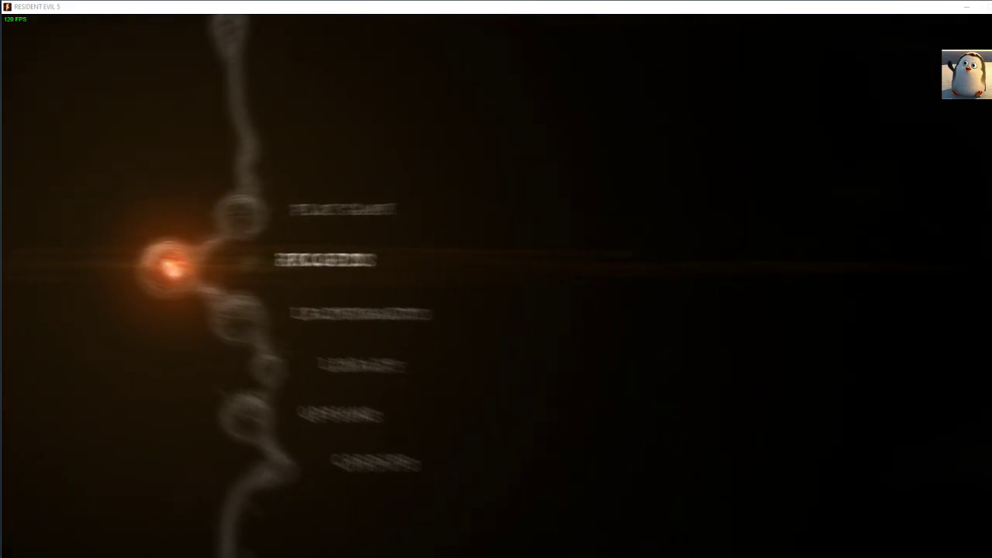